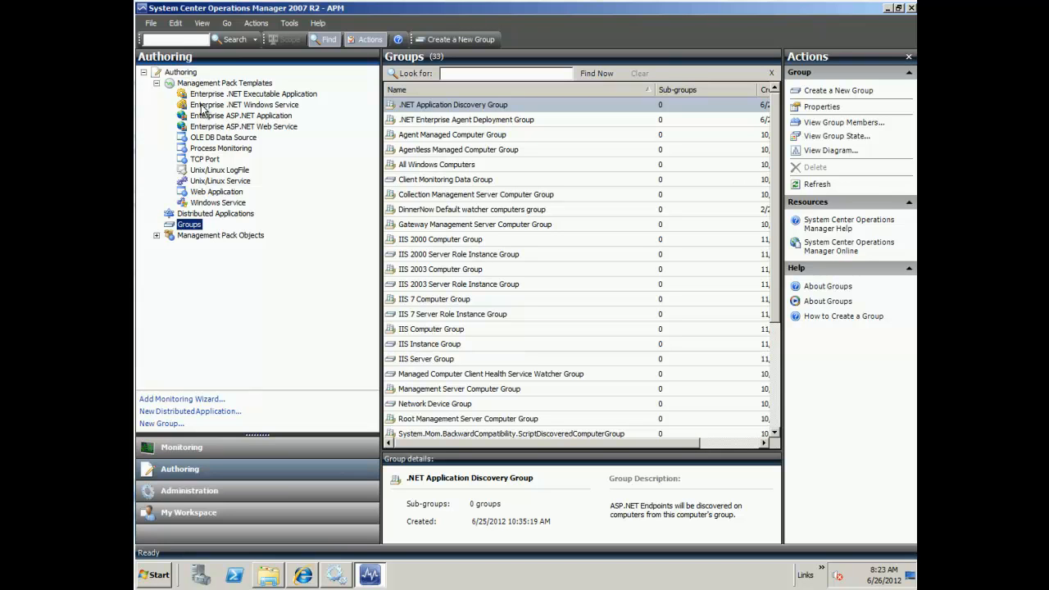
Step: Choose Enterprise ASP.NET Application as the monitoring type in the Add Monitoring Wizard
click(243, 119)
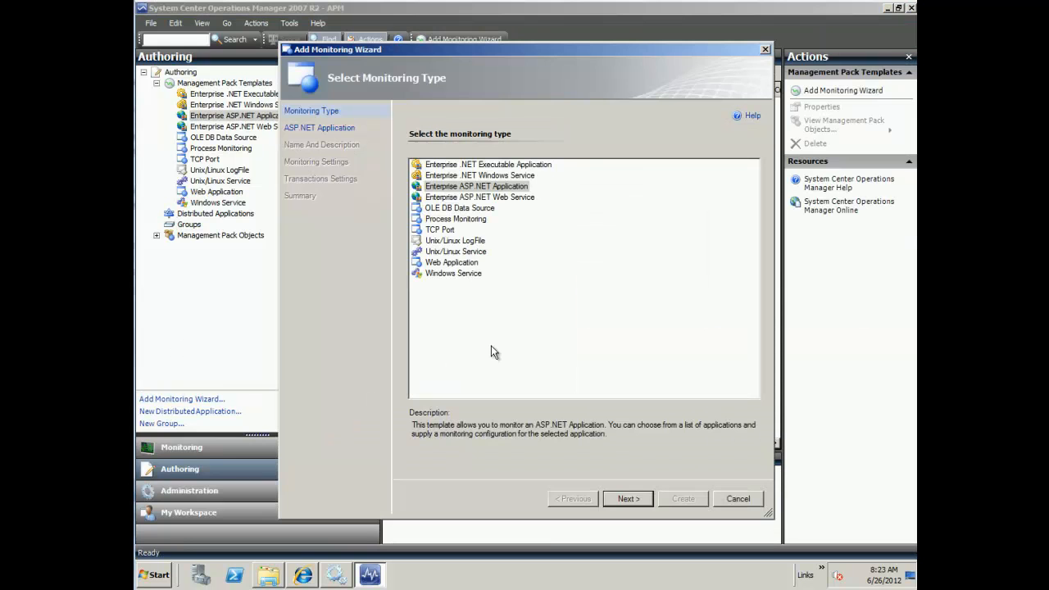
click(476, 187)
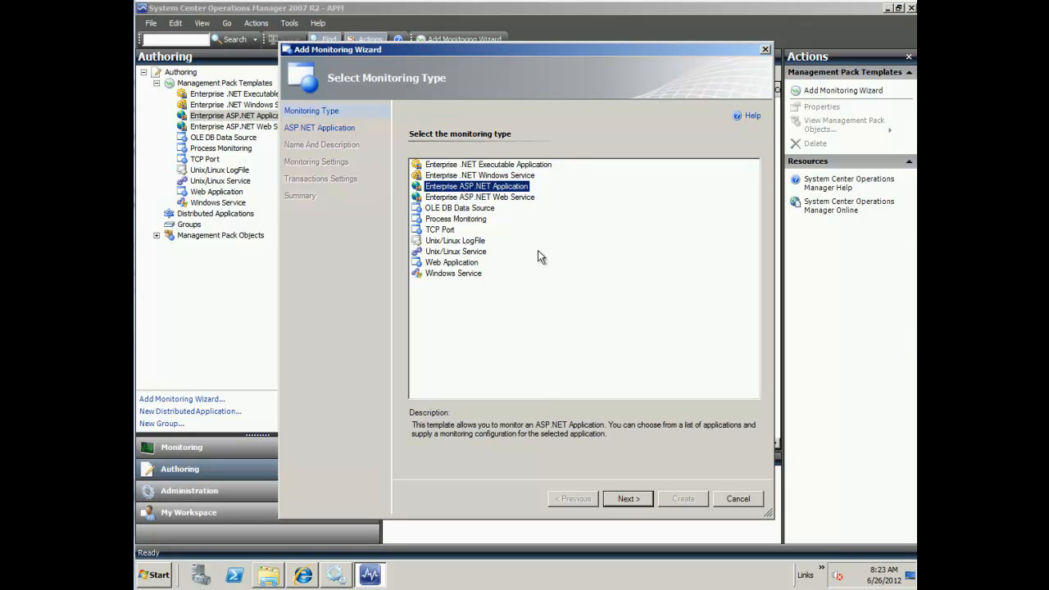
click(627, 499)
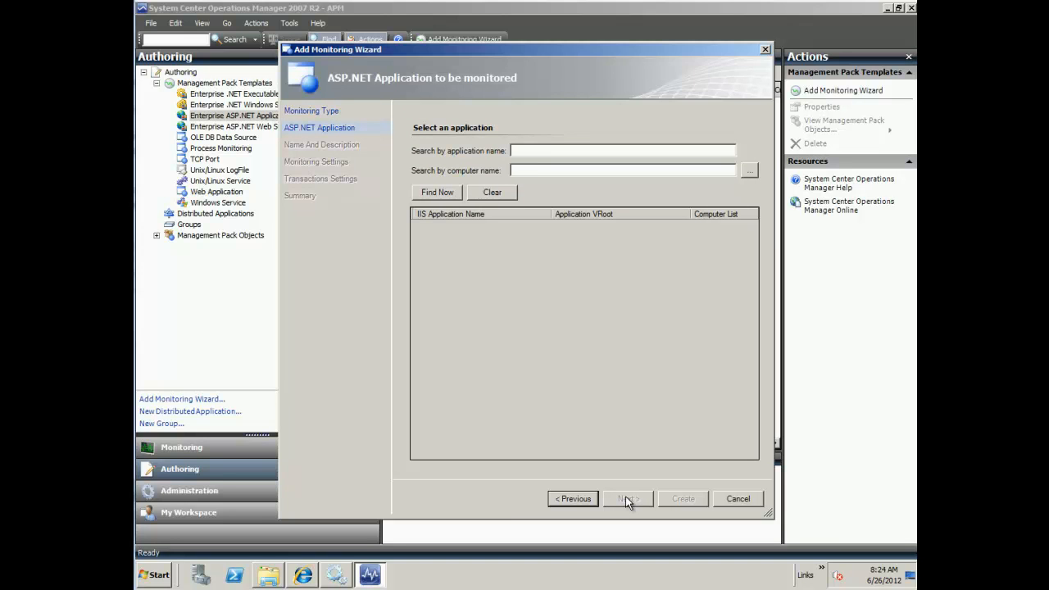
Step: List the discovered ASP.NET applications, select Default Web Site/dinnernow and check its host computers
click(443, 193)
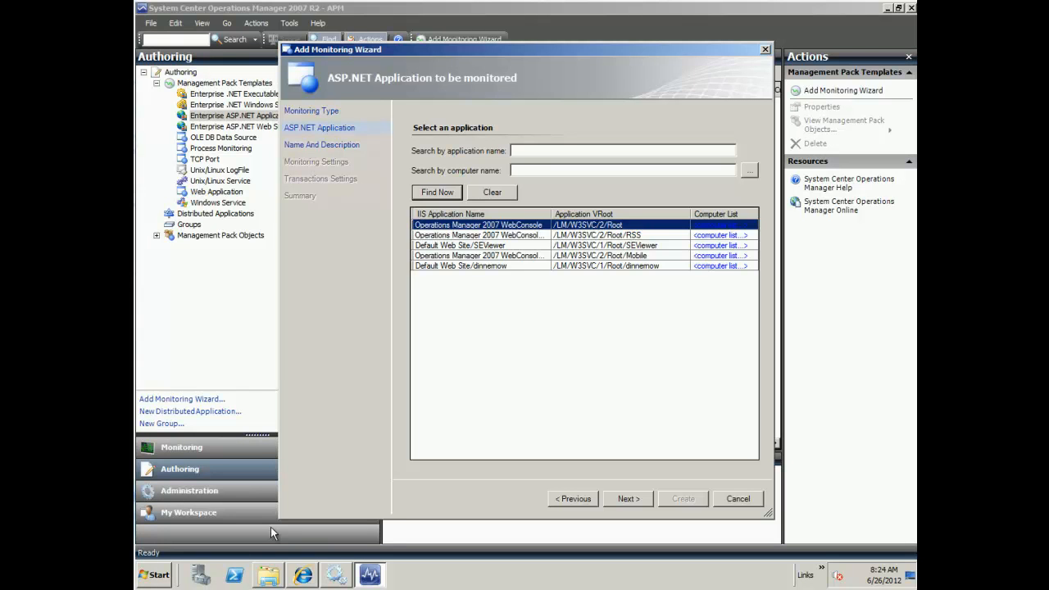
click(456, 265)
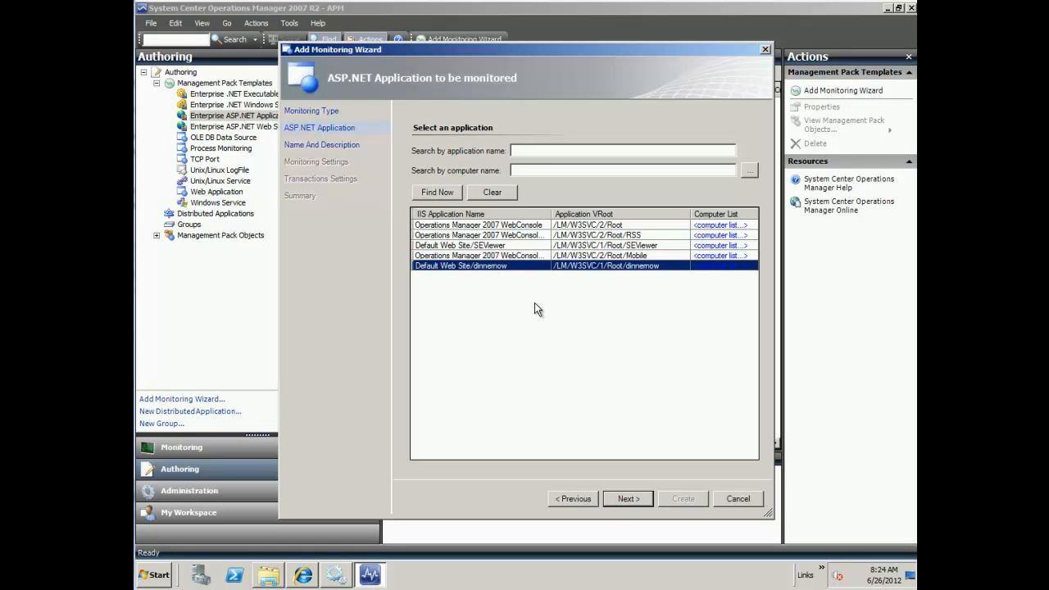
click(720, 266)
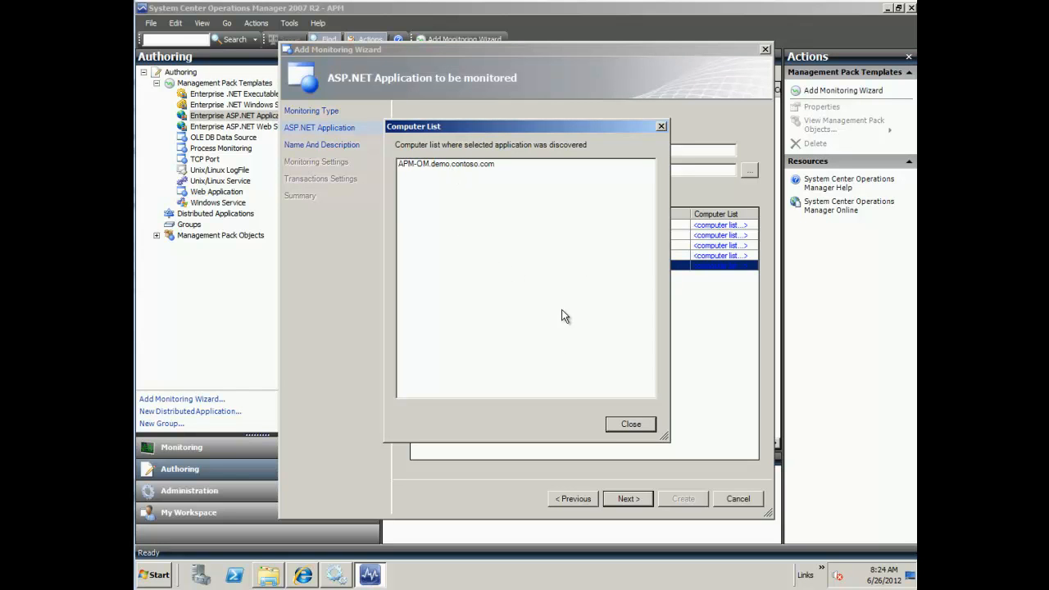
click(627, 424)
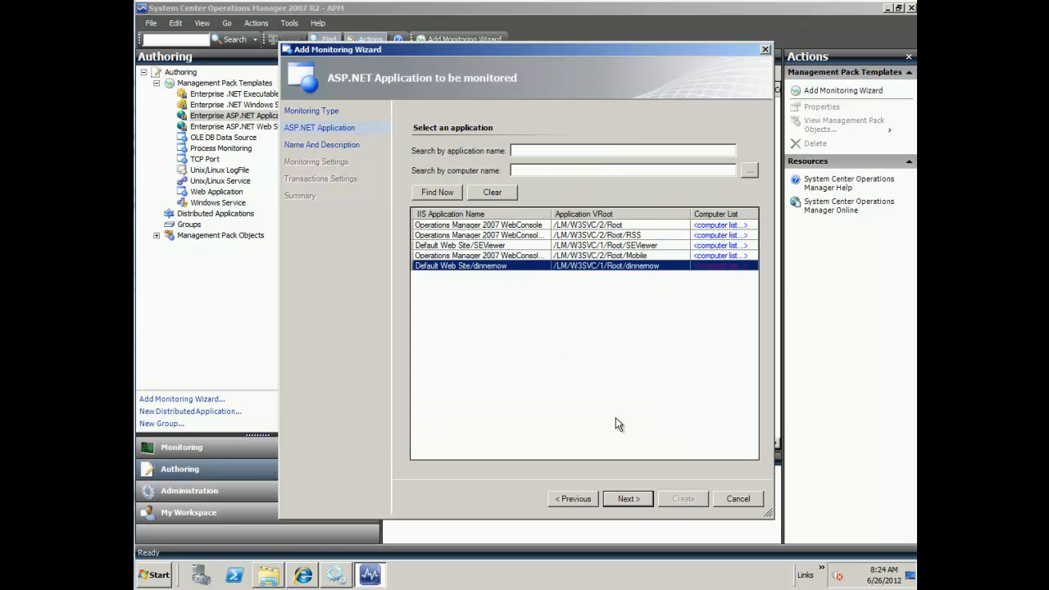
click(628, 499)
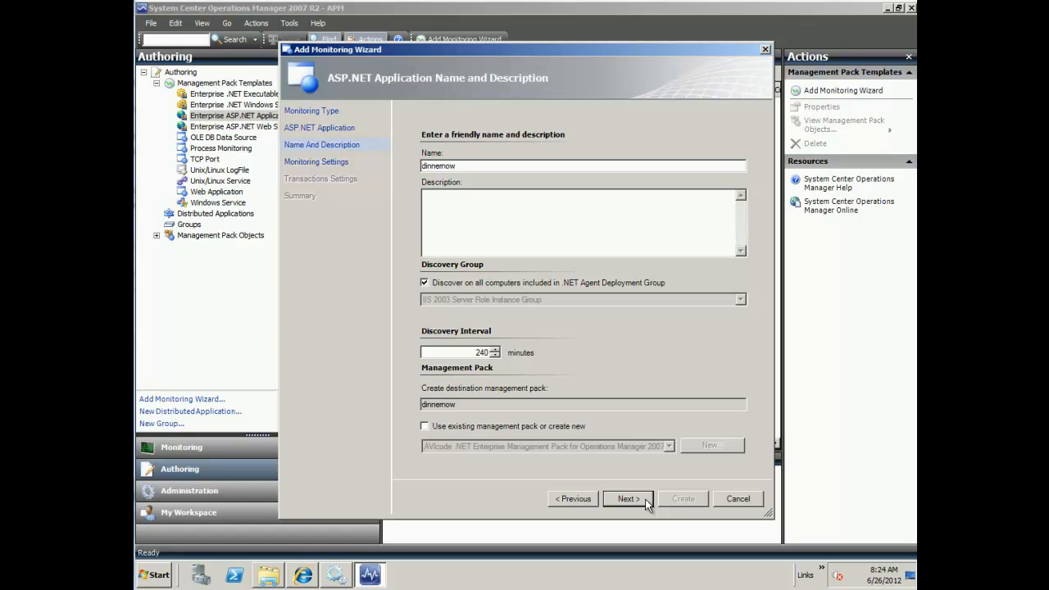
Step: Save the monitoring into the existing MyDinnerNow management pack
click(425, 427)
click(425, 427)
click(425, 427)
click(653, 447)
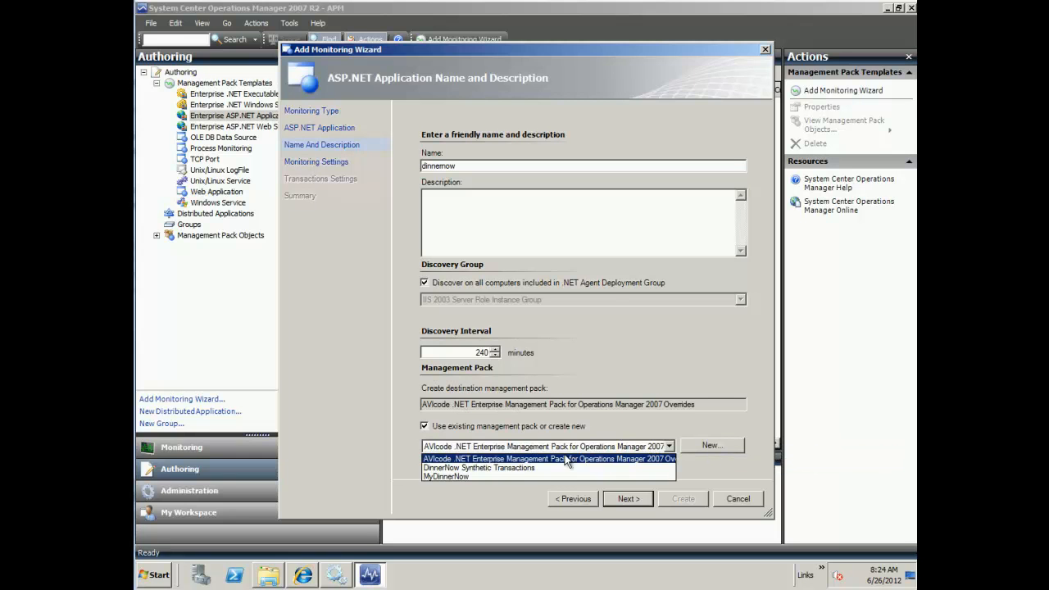
click(436, 477)
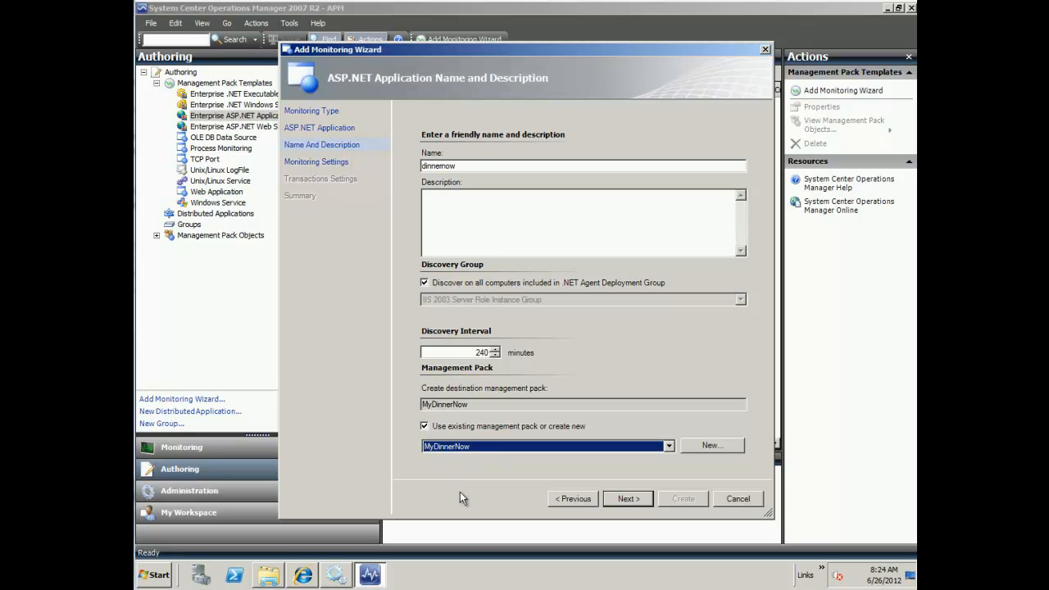
click(614, 498)
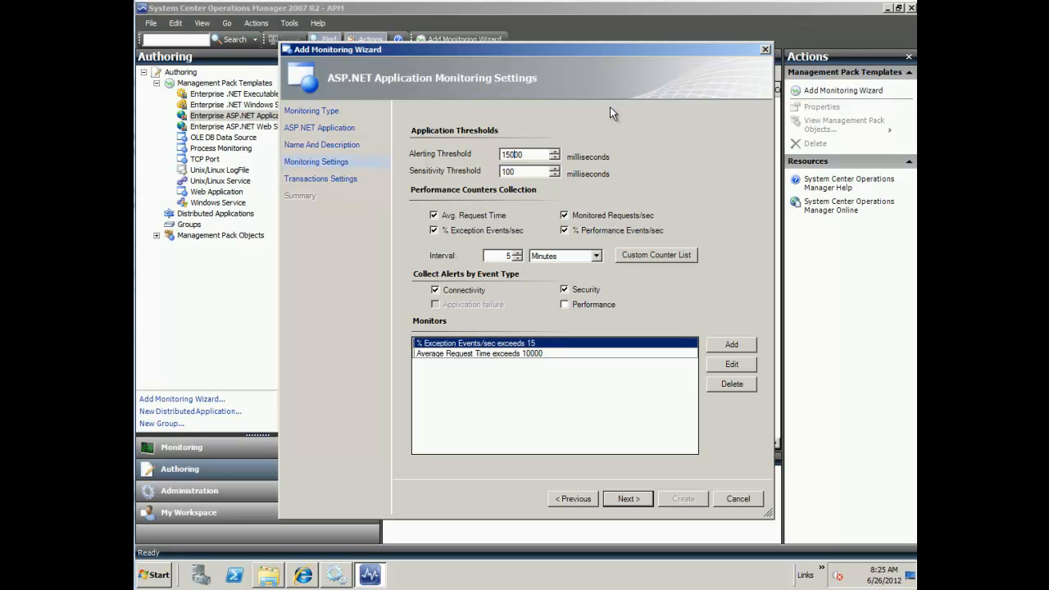
Step: Set the alerting threshold to 1000 ms, collect Performance alerts, and select the Average Request Time monitor
key(BackSpace)
key(BackSpace)
text(0)
drag(533, 155, 497, 156)
click(565, 304)
click(538, 355)
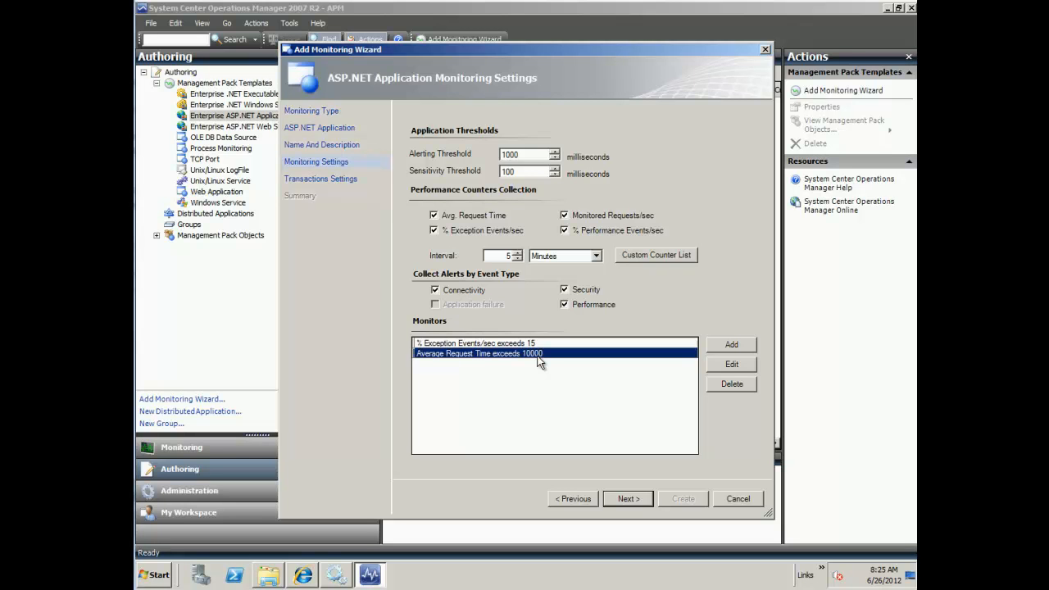
drag(522, 154, 493, 156)
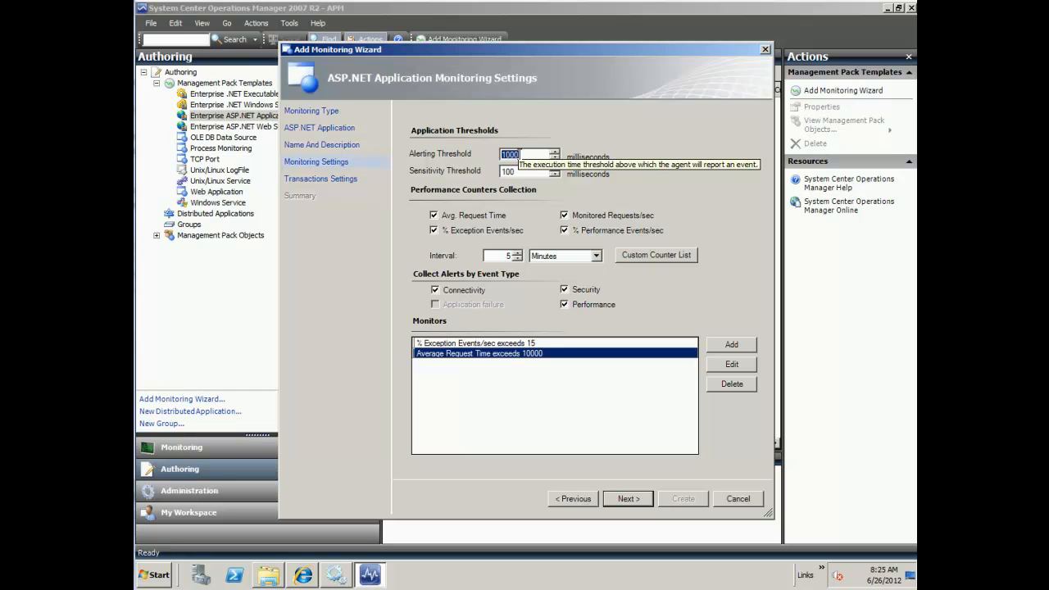
Step: Make the Average Request Time monitor report Warning with a 500 ms threshold
click(733, 367)
click(550, 227)
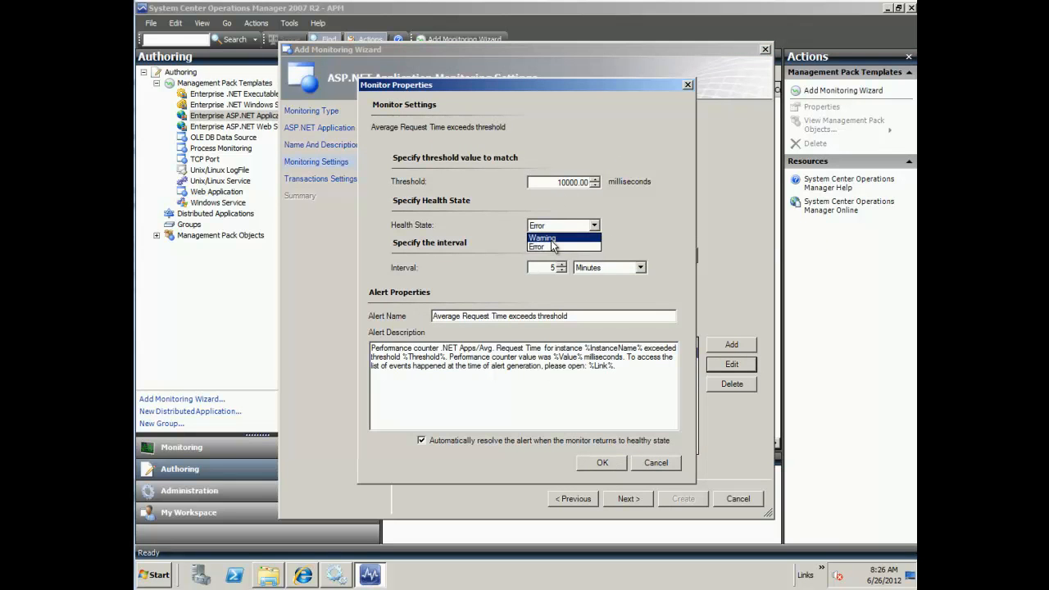
click(550, 242)
click(572, 182)
key(BackSpace)
key(BackSpace)
key(BackSpace)
key(BackSpace)
key(BackSpace)
text(500)
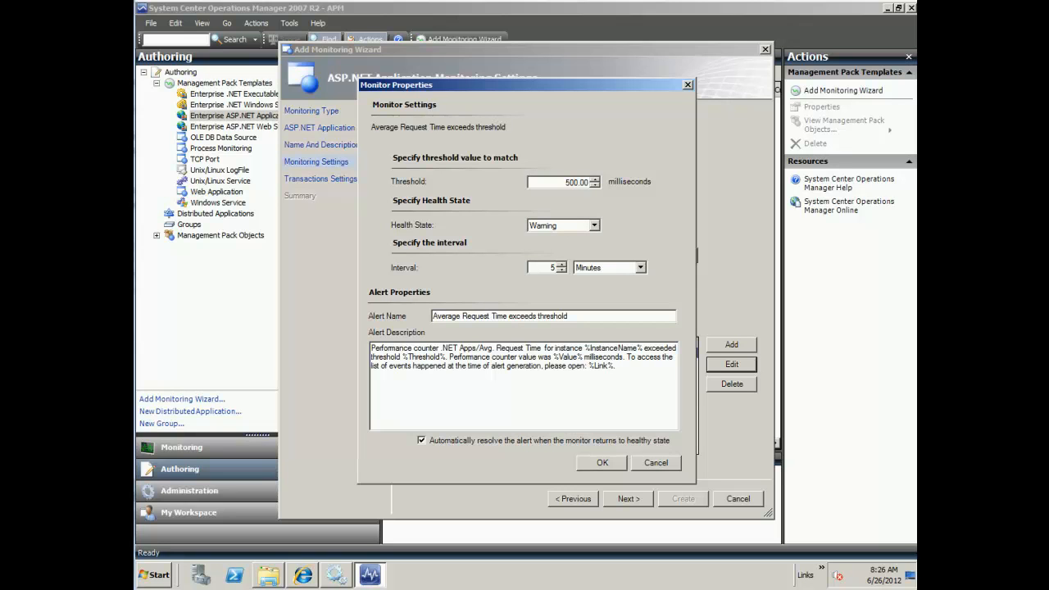
click(599, 457)
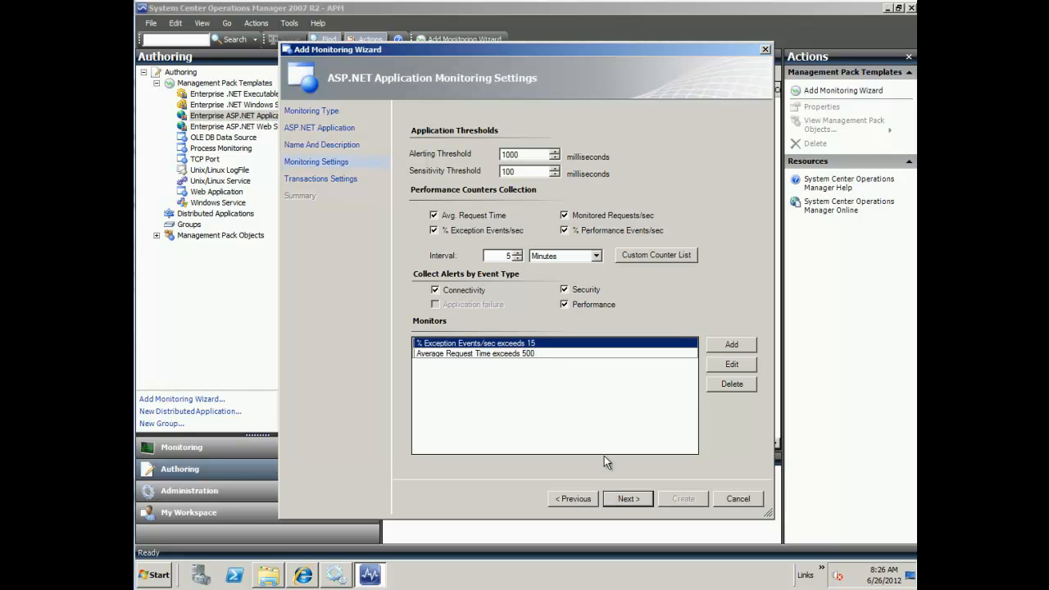
click(616, 499)
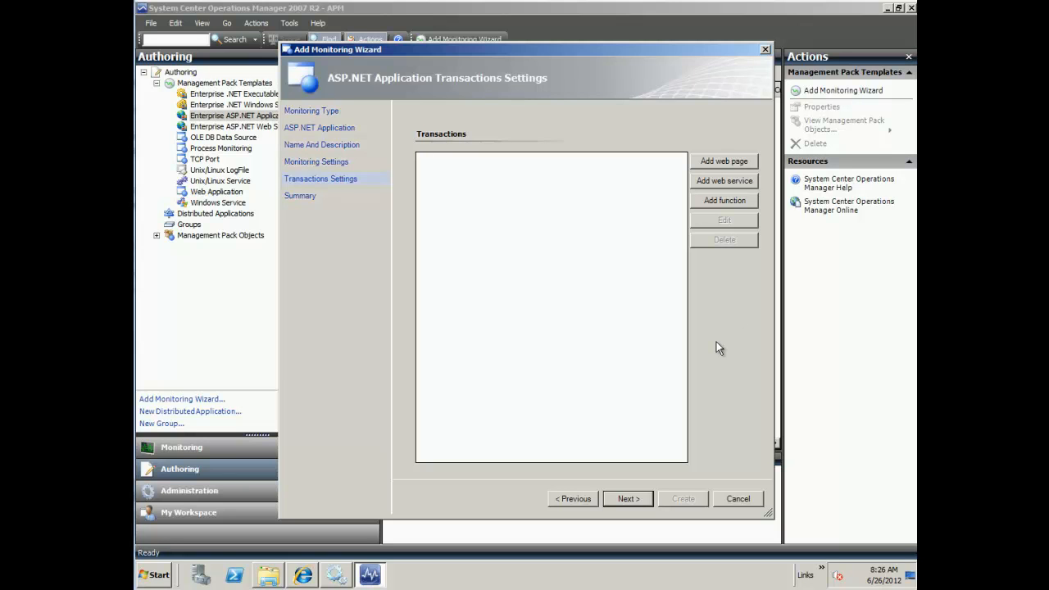
Step: Add a web page transaction for Search.aspx on the selected computer
click(738, 160)
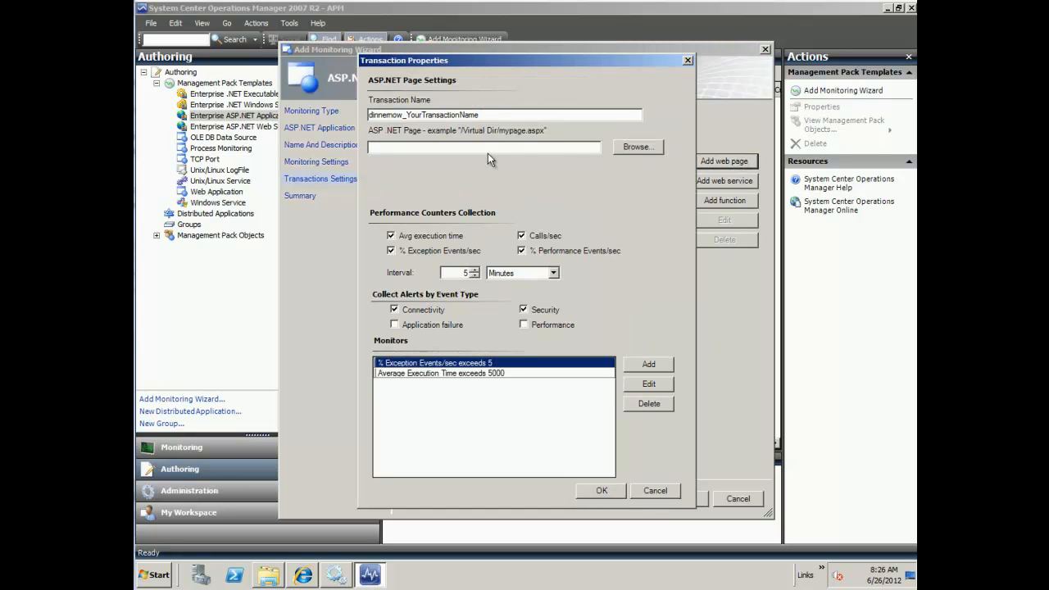
click(640, 150)
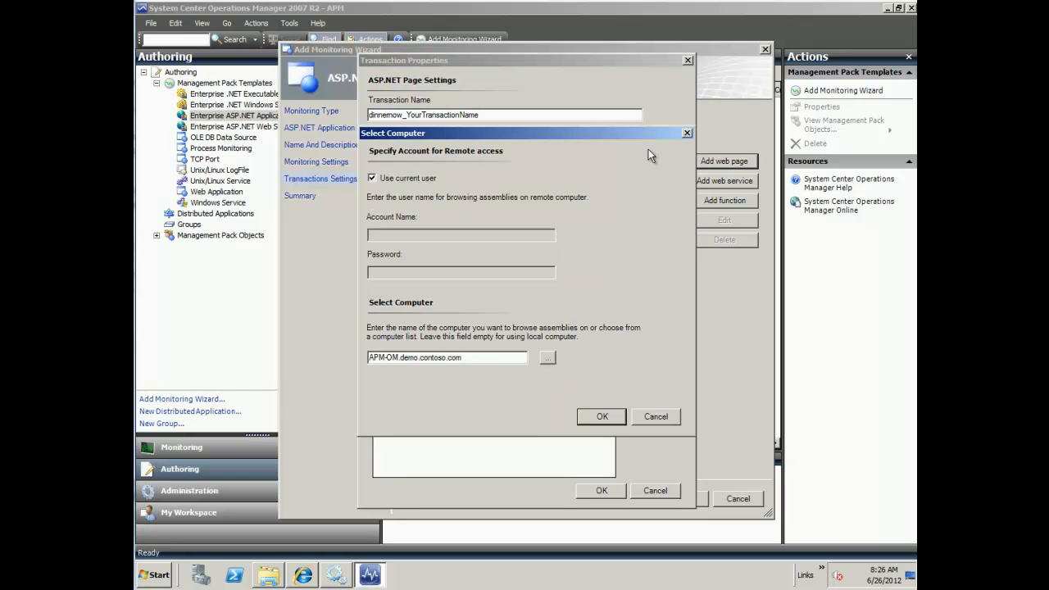
click(596, 417)
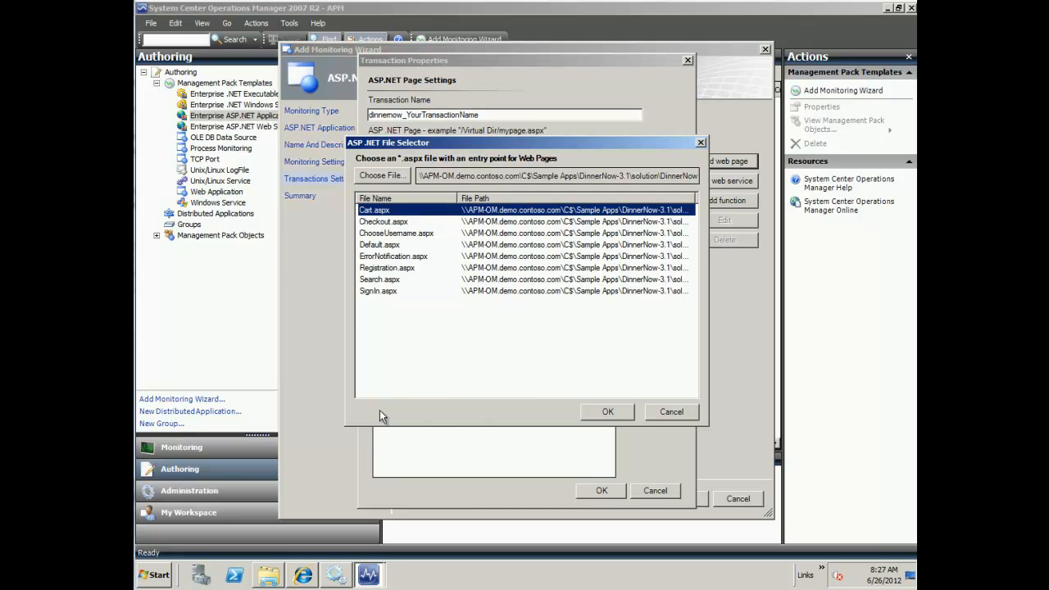
click(375, 279)
click(616, 416)
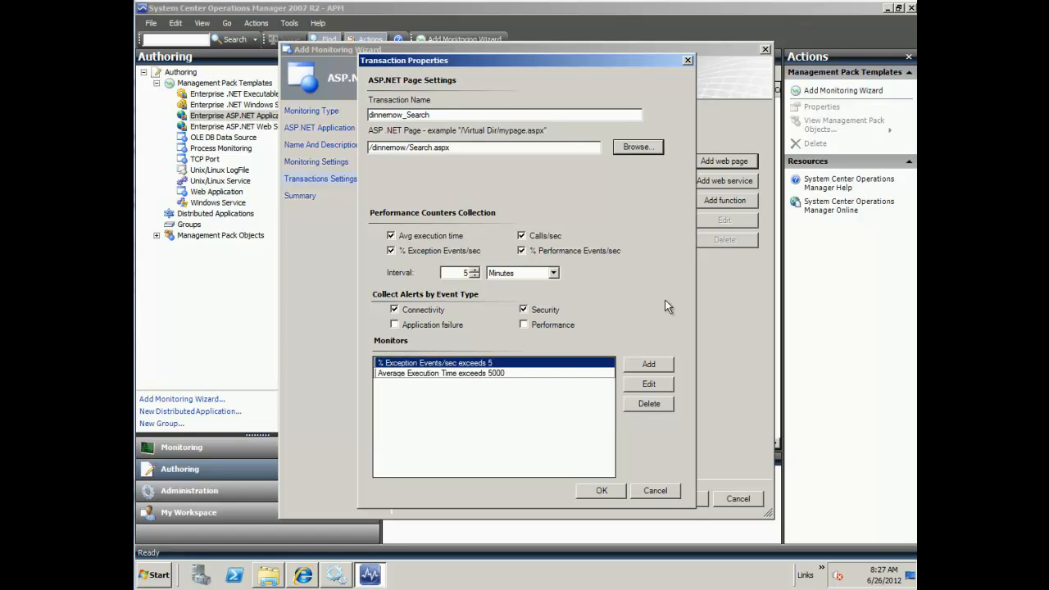
Step: Set the Average Execution Time monitor threshold to 500 with Error health state, and save dinnernow_Search
click(506, 373)
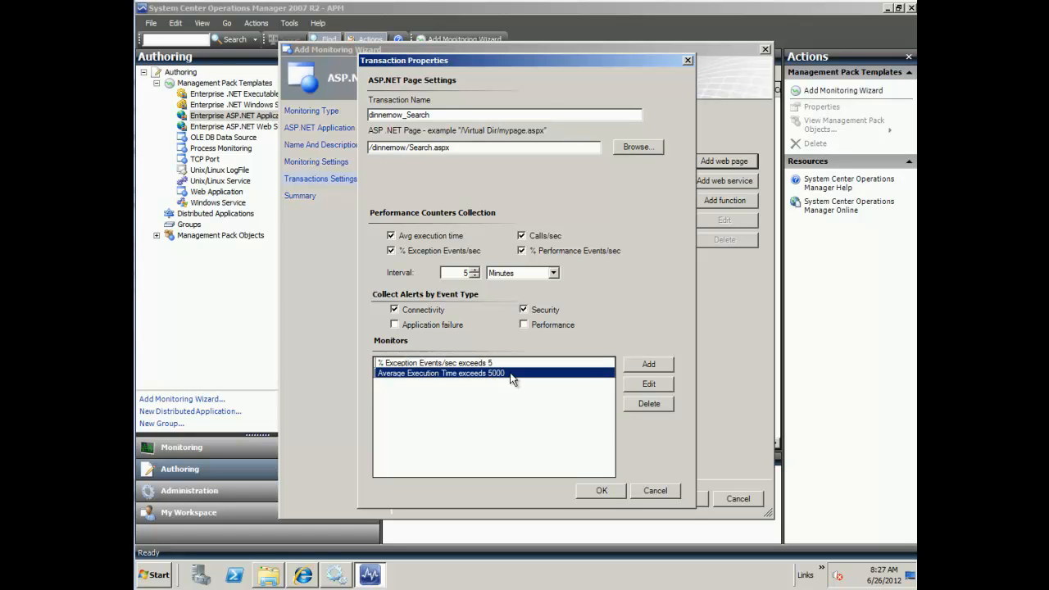
click(641, 387)
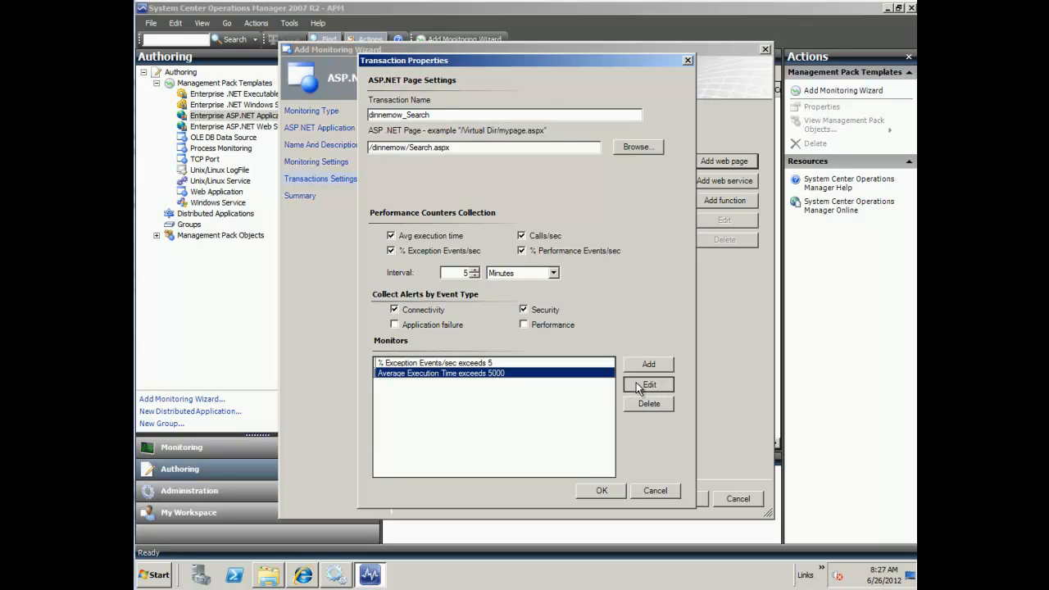
click(567, 222)
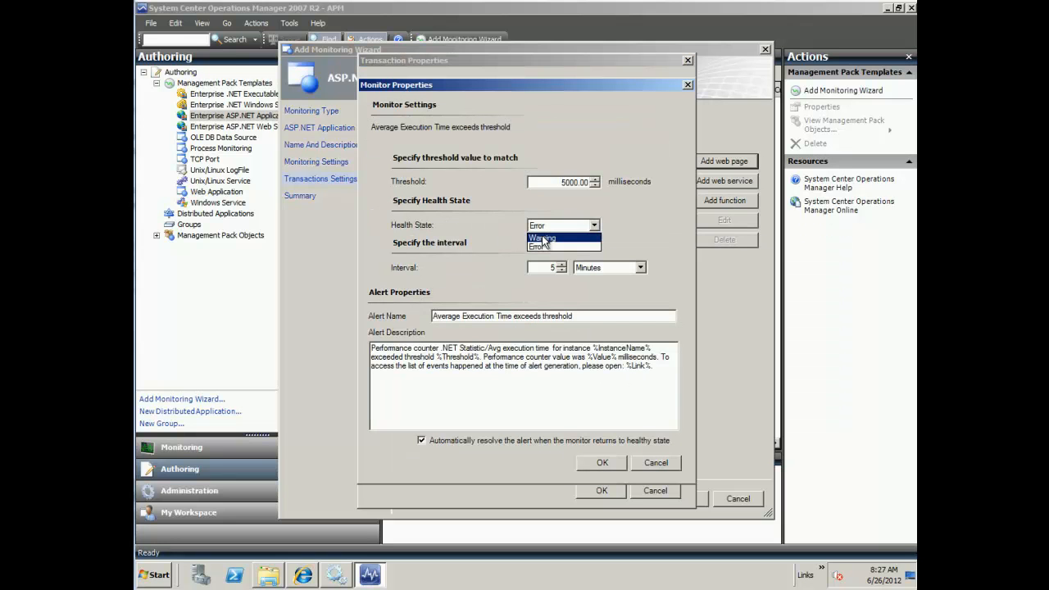
click(550, 236)
click(574, 182)
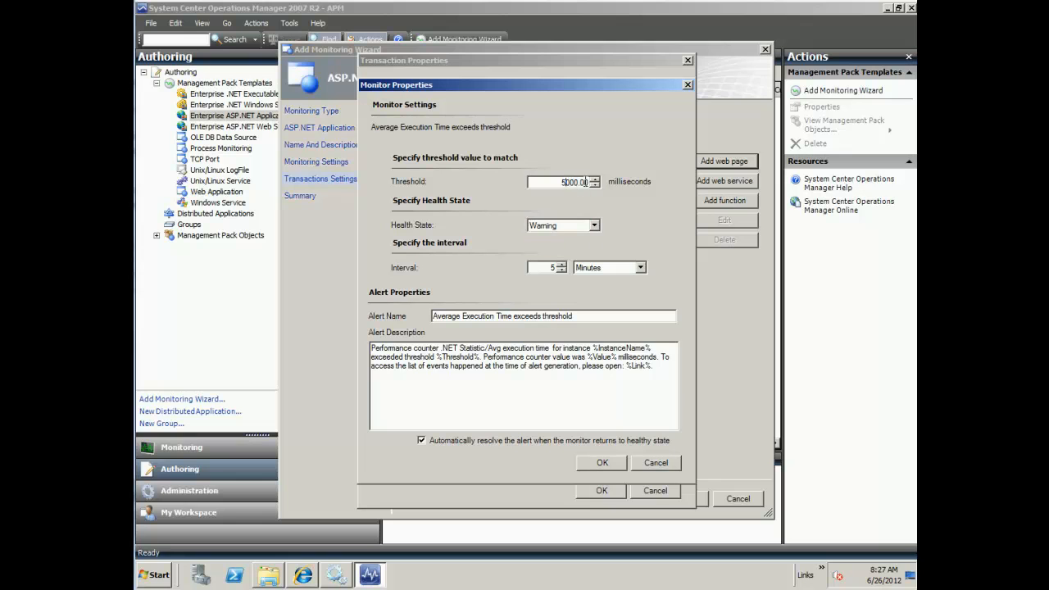
key(Delete)
click(592, 464)
click(593, 225)
click(574, 246)
click(603, 464)
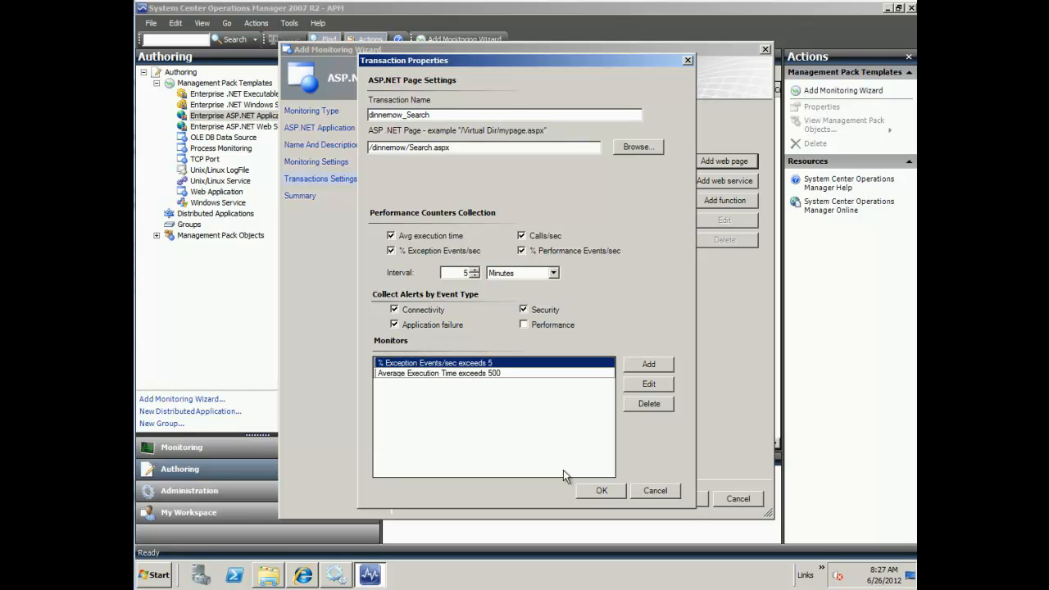
click(604, 493)
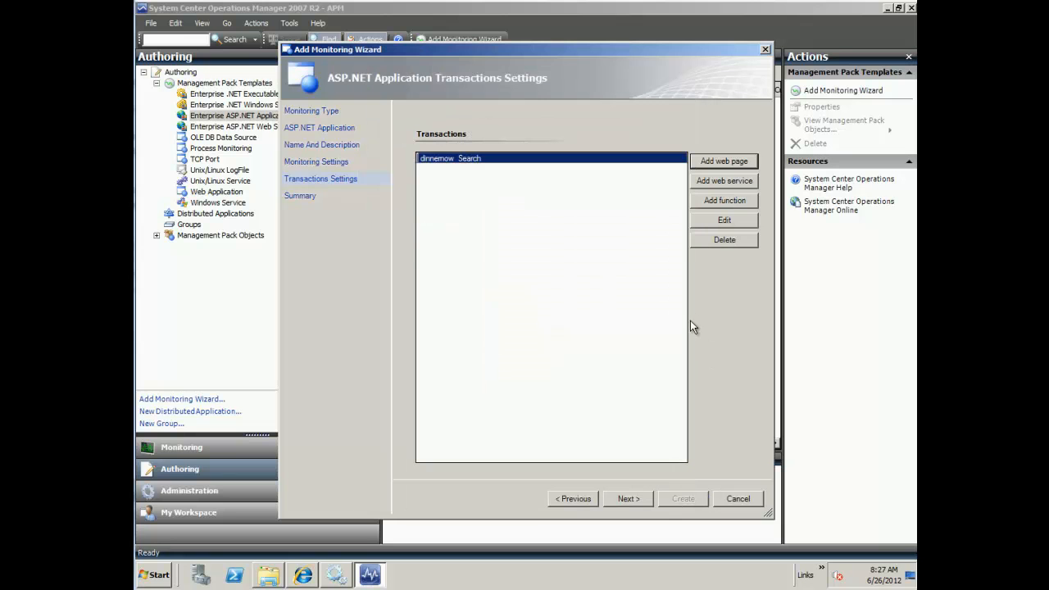
Step: Add a Cart.aspx transaction that alerts on Application failure and Performance events
click(710, 162)
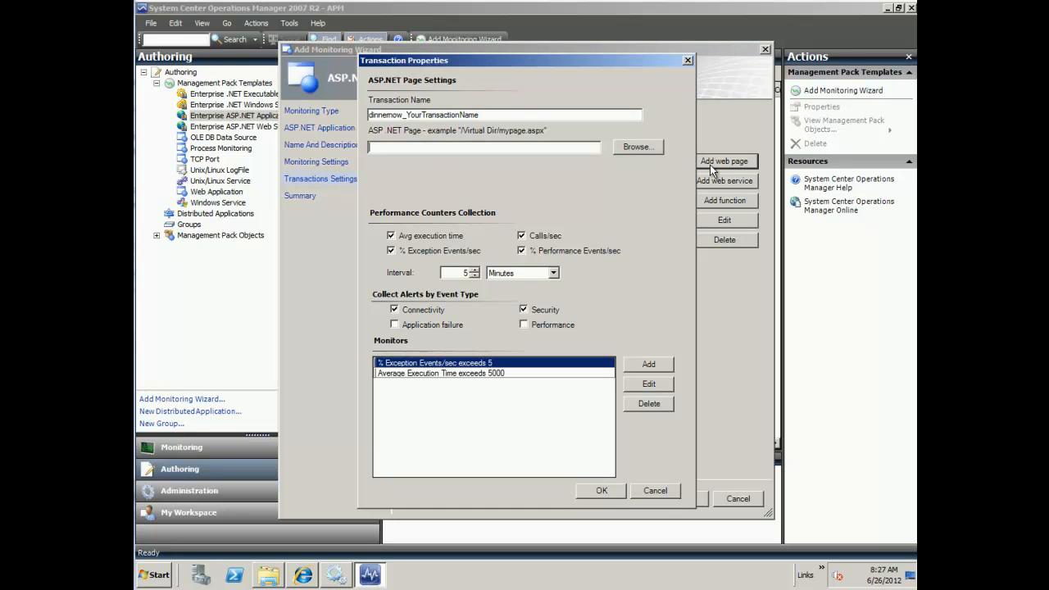
click(636, 149)
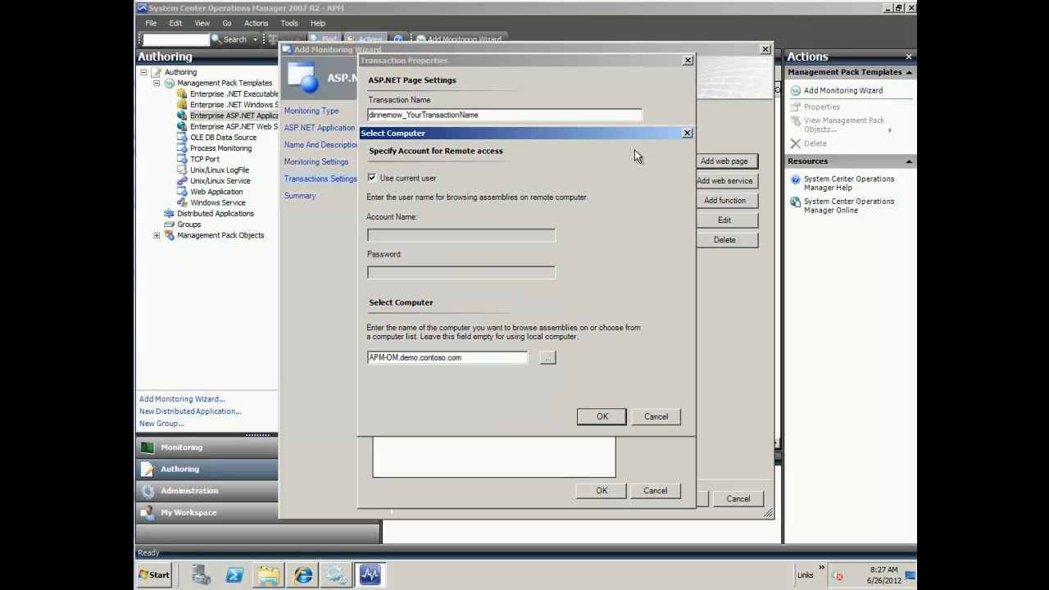
click(616, 417)
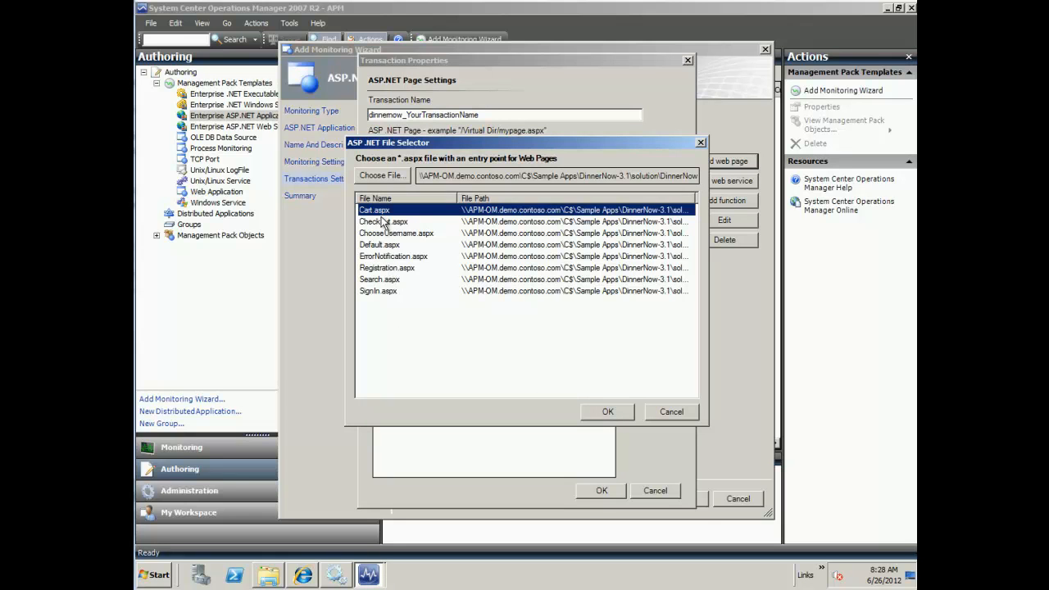
click(607, 412)
click(436, 328)
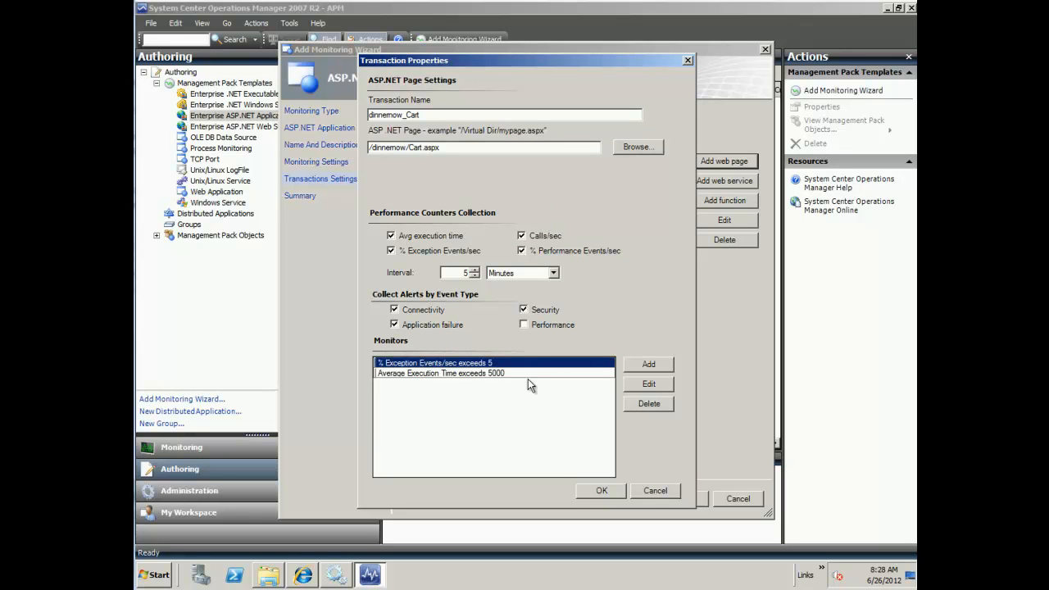
click(440, 373)
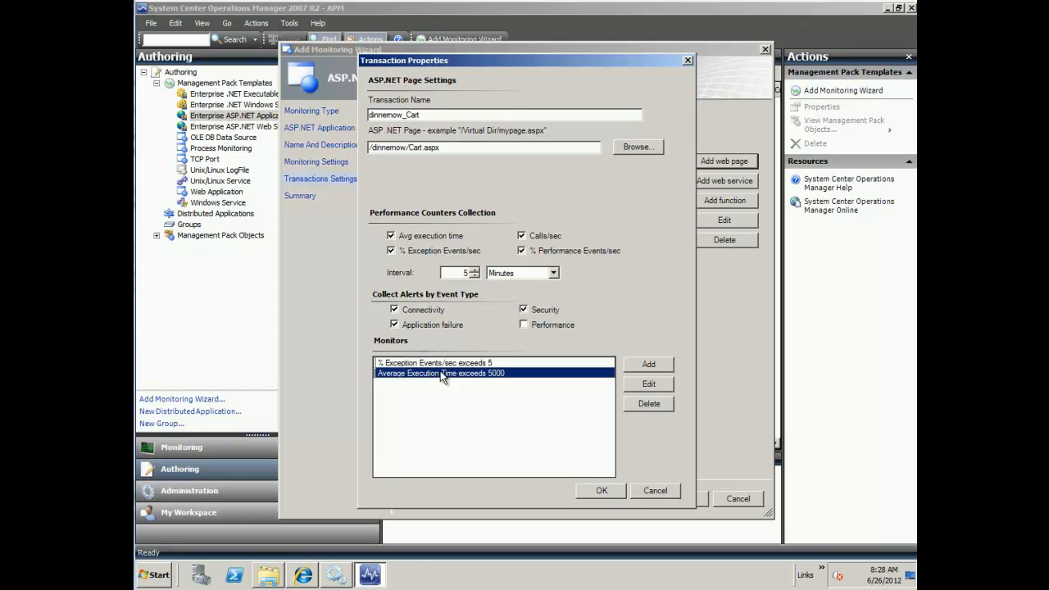
click(543, 326)
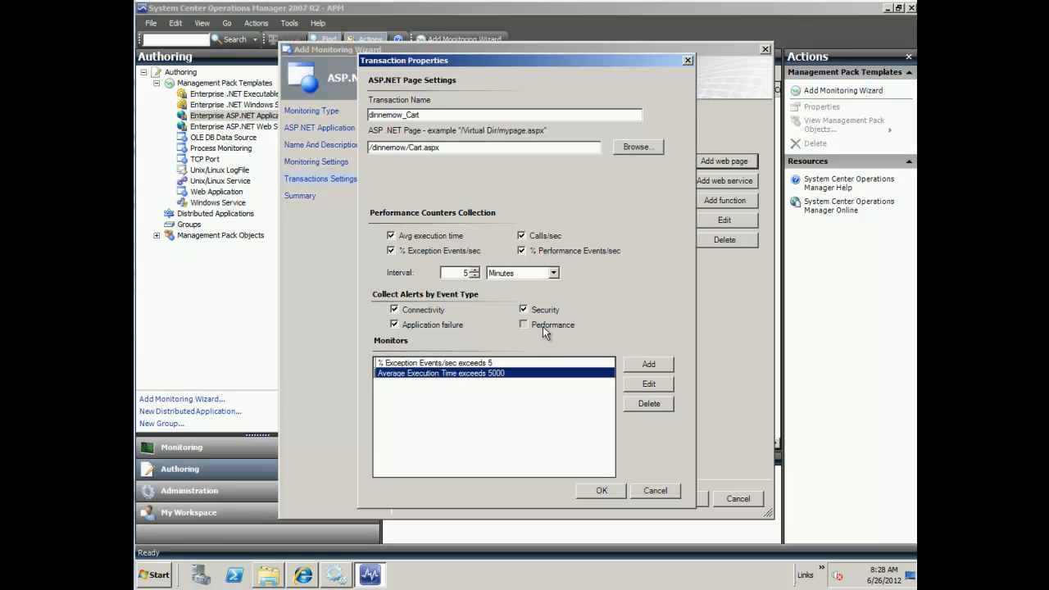
click(625, 495)
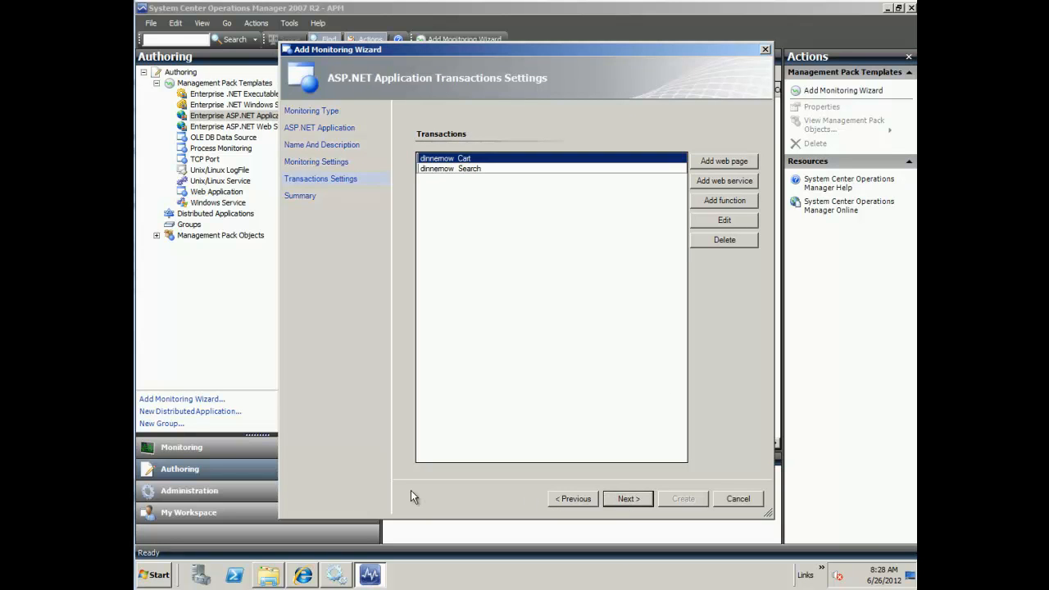
Step: Review the summary of 2 transactions and 4 monitors, then create the monitoring
click(622, 500)
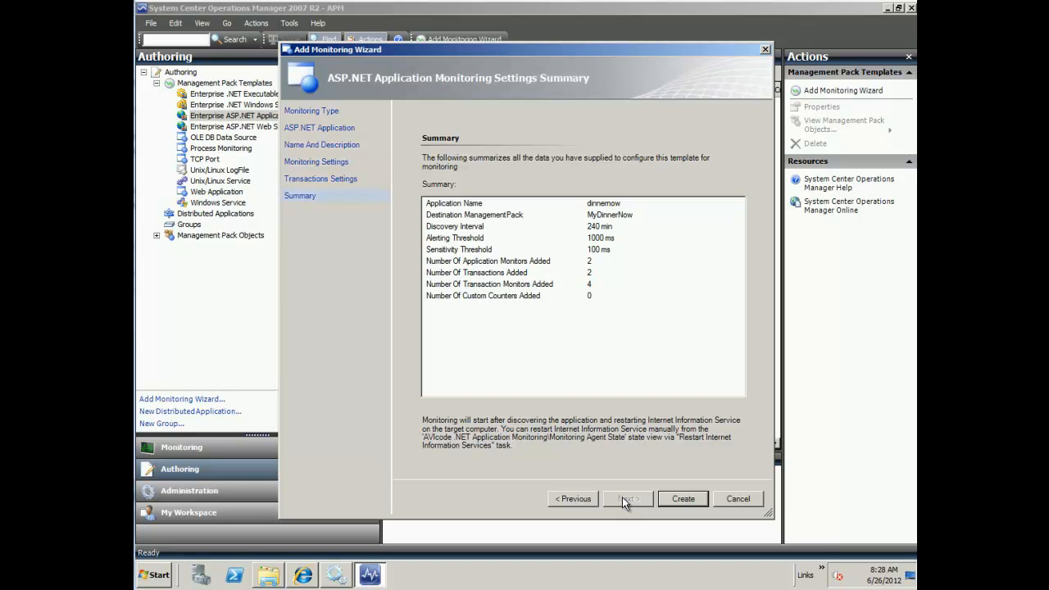
click(679, 500)
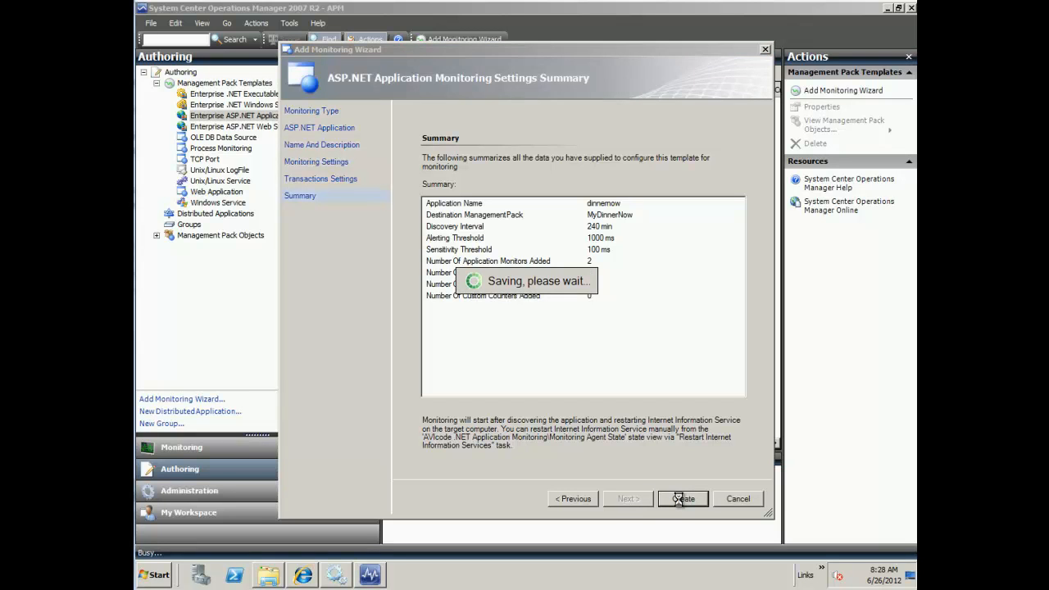